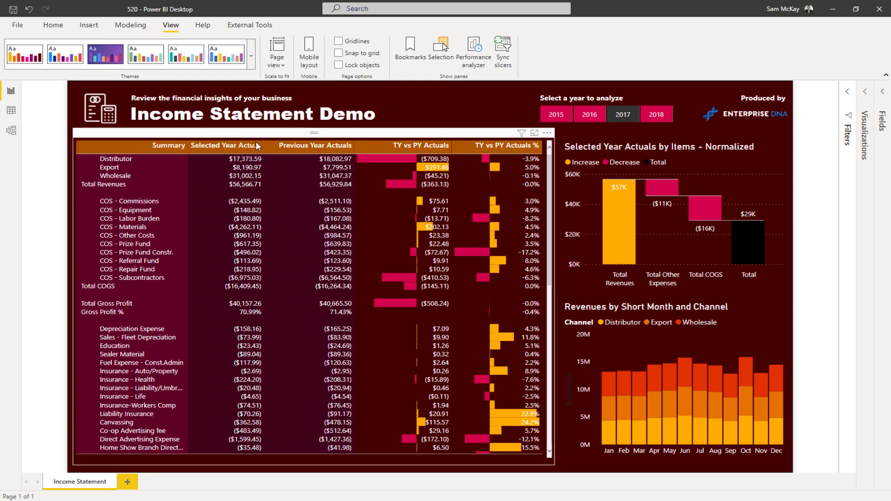
- Show the data rows and defining formula of the Income Statement table
drag(264, 144, 262, 144)
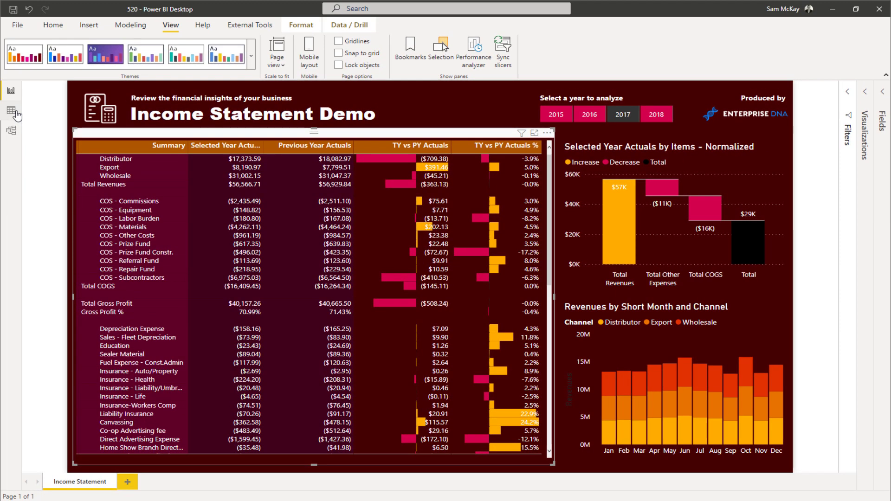
click(11, 110)
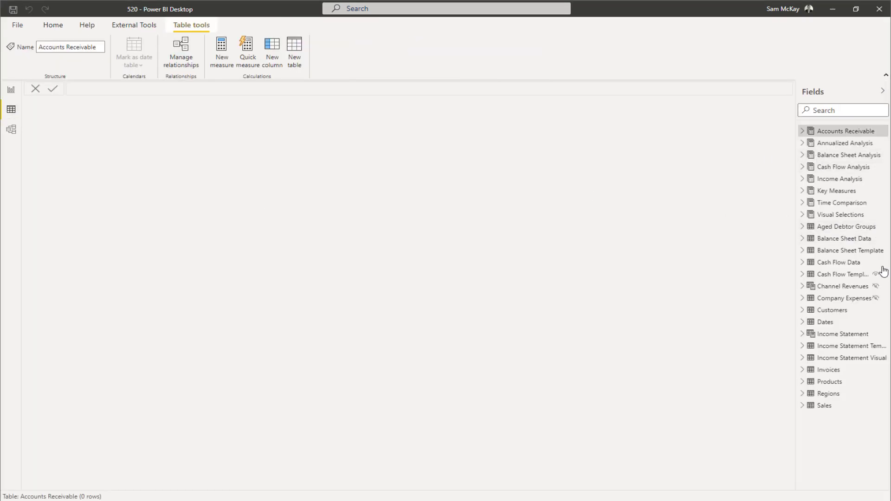
click(842, 334)
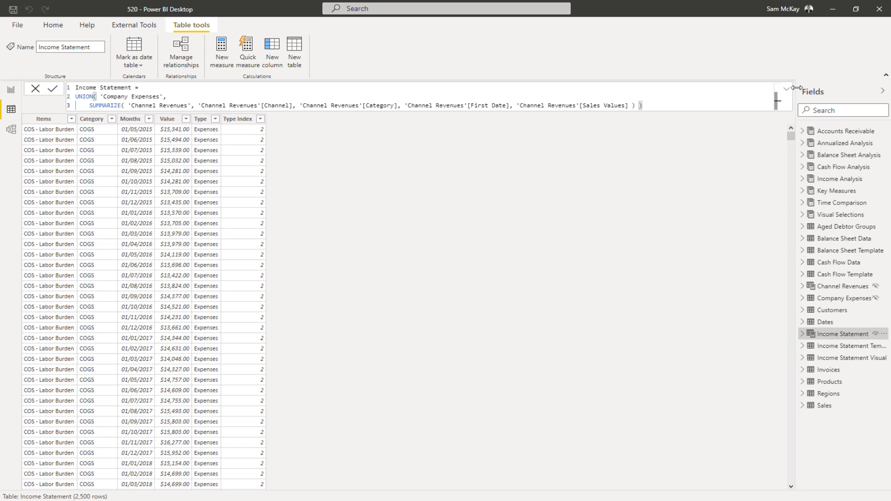
- Widen the field list to fit the table names and browse the Income Statement Template table's rows
drag(795, 92, 779, 93)
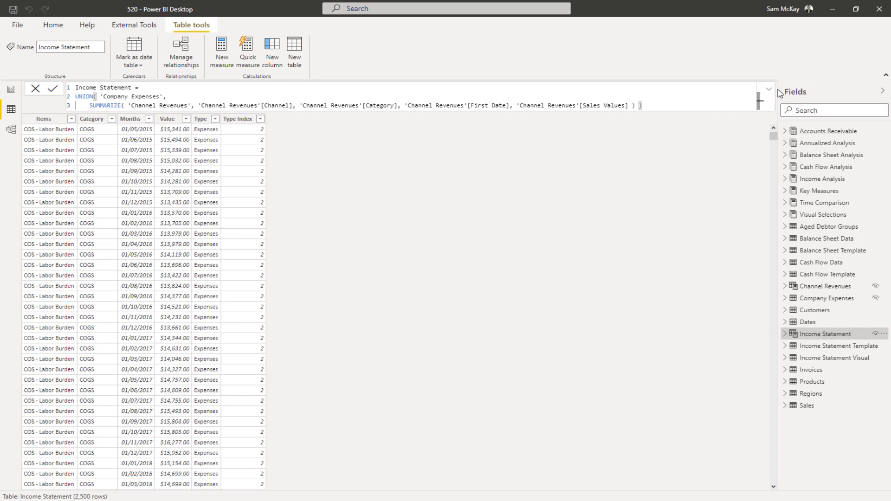
click(830, 349)
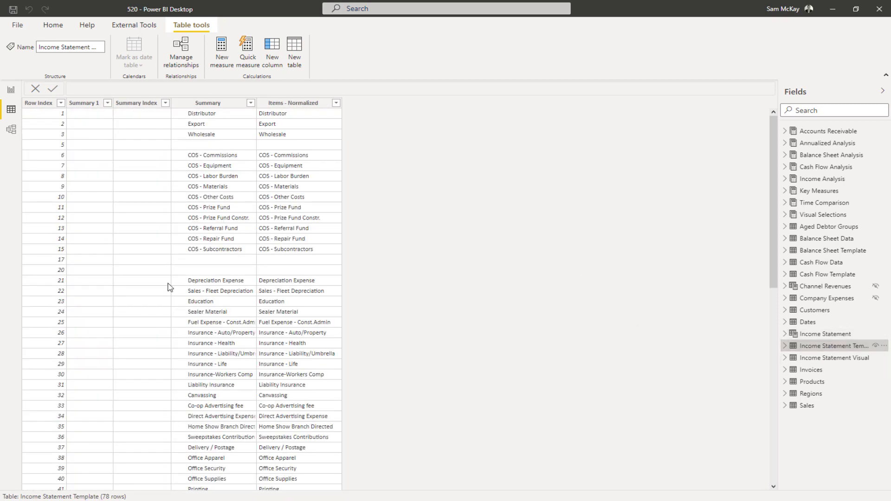
scroll(170, 286, down, 10)
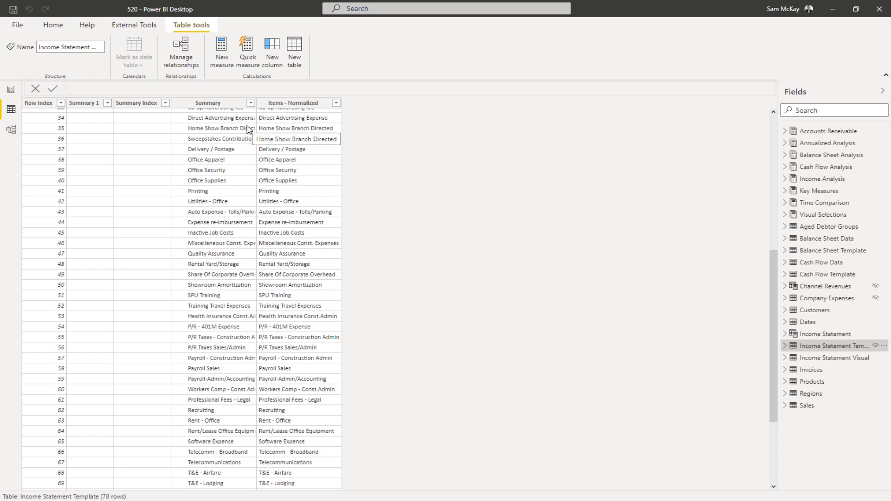
- Examine how the tables are related in the data model diagram and return to the report page
click(12, 132)
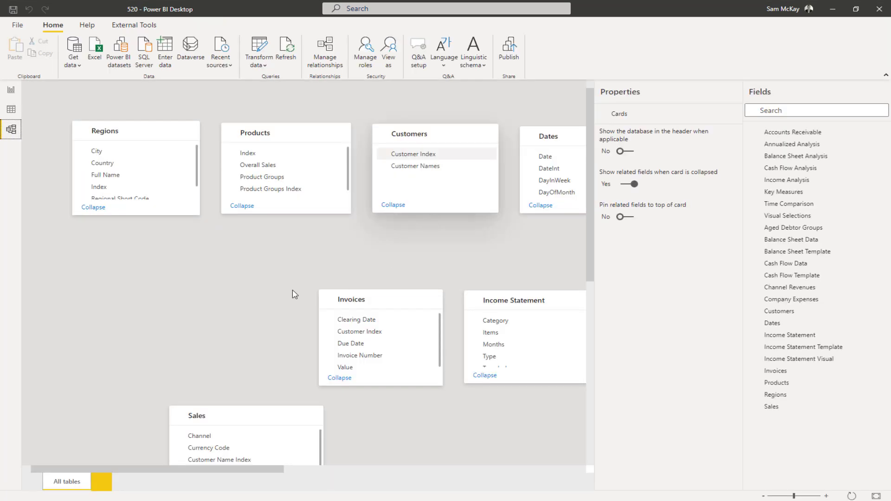
scroll(408, 255, down, 5)
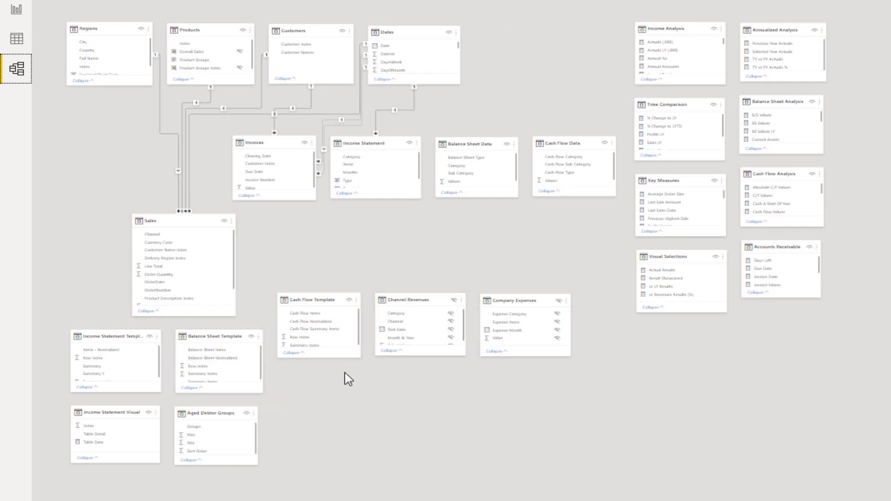
scroll(344, 378, up, 3)
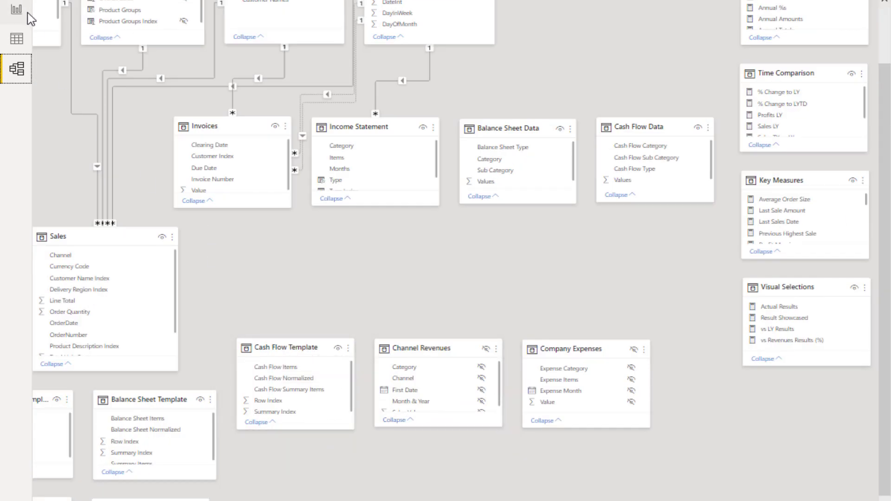
click(17, 8)
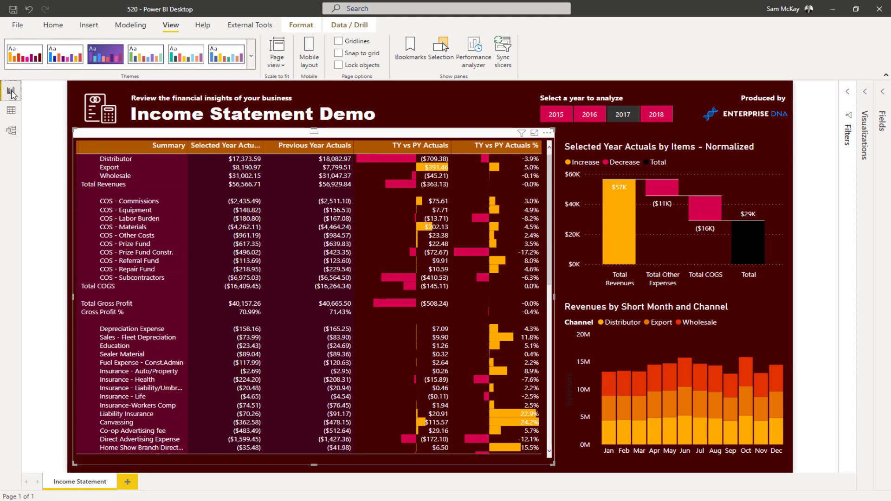
- Reopen the Income Statement Template table's data, widen its Summary and Items - Normalized columns, and review the rows through to the end
click(12, 112)
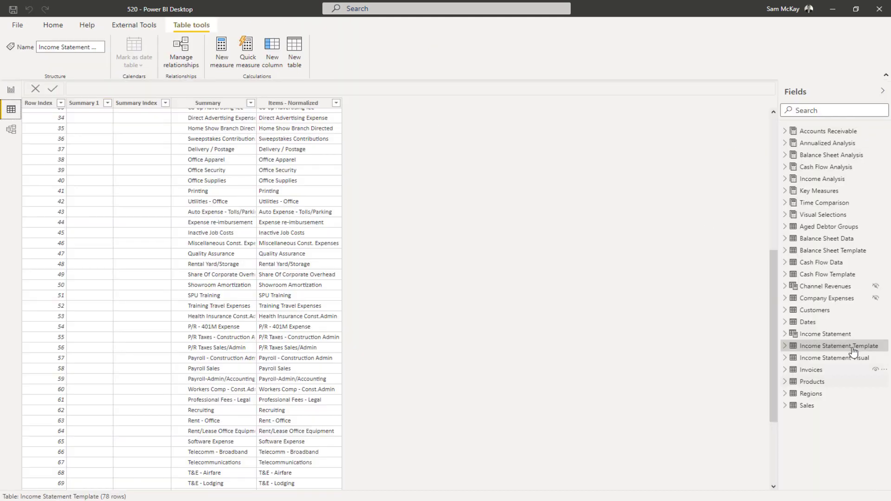
mouse_move(342, 103)
mouse_down()
mouse_move(494, 106)
mouse_move(305, 123)
mouse_move(461, 113)
mouse_move(345, 97)
mouse_up()
click(263, 103)
scroll(241, 173, up, 10)
scroll(241, 173, down, 15)
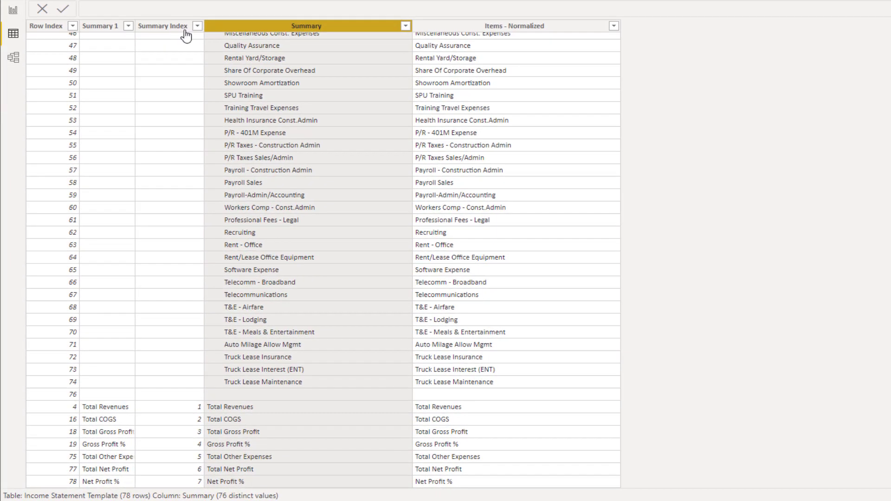
- Sort the Income Statement Template table by Row Index in ascending order and widen the Summary 1 column
click(44, 27)
right_click(45, 29)
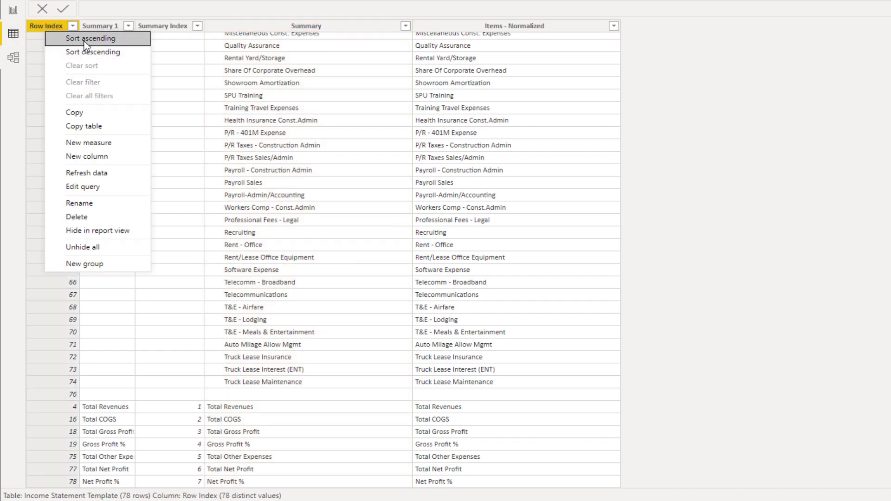
click(90, 38)
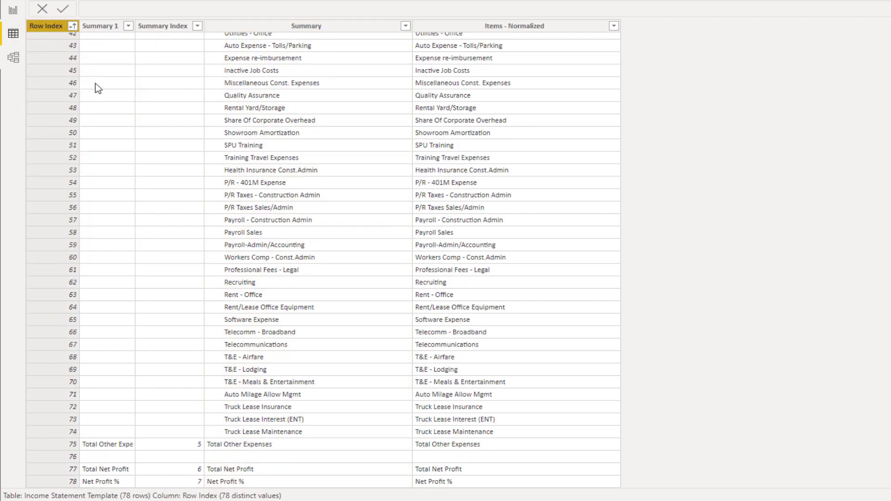
scroll(162, 195, up, 10)
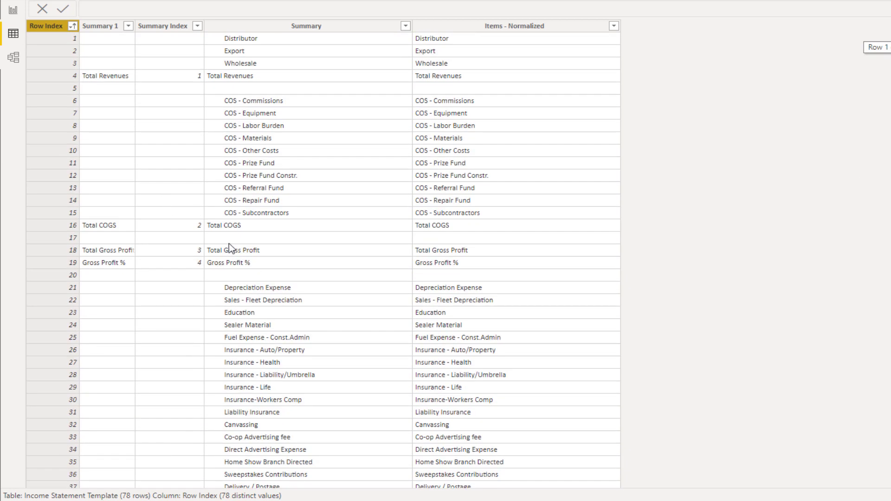
click(297, 28)
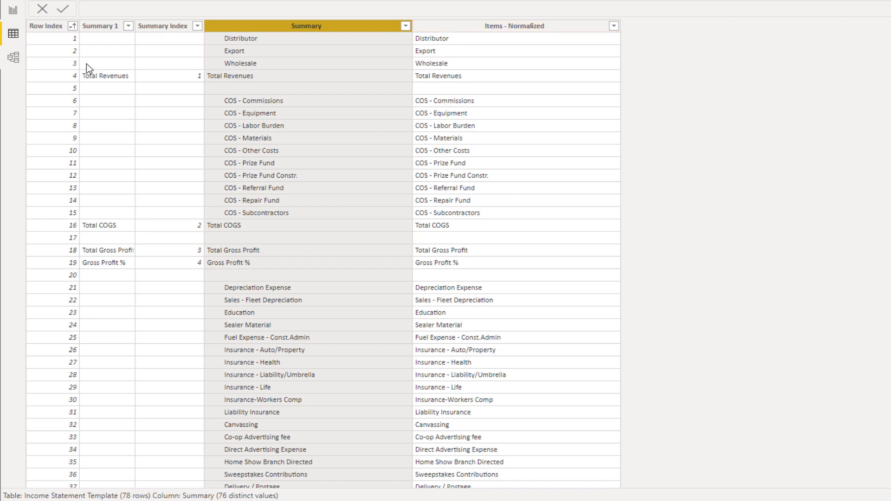
drag(135, 25, 152, 26)
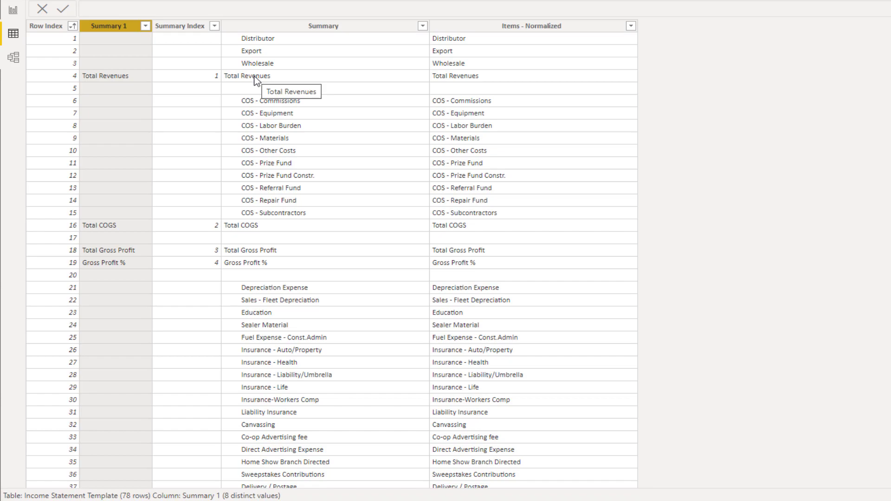
- Return to the Income Statement Demo report page and display the field list, widened to show full table names
click(13, 10)
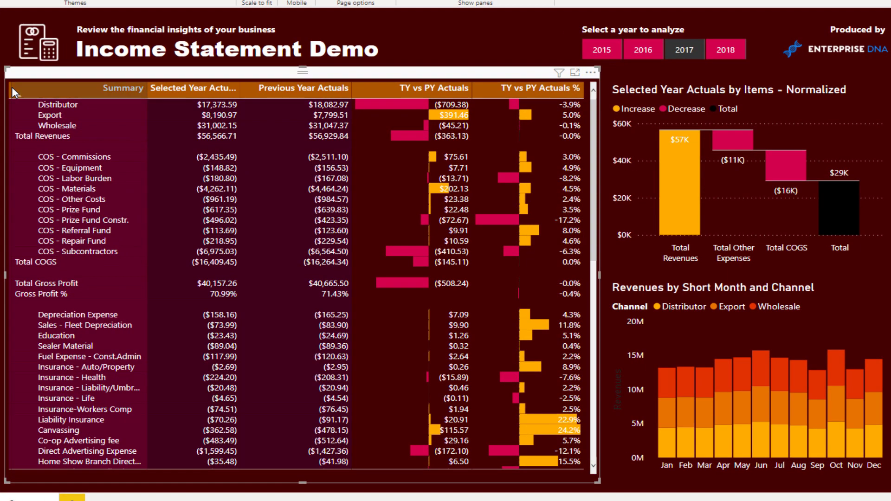
mouse_move(12, 88)
mouse_down()
mouse_move(53, 89)
mouse_move(7, 91)
mouse_up()
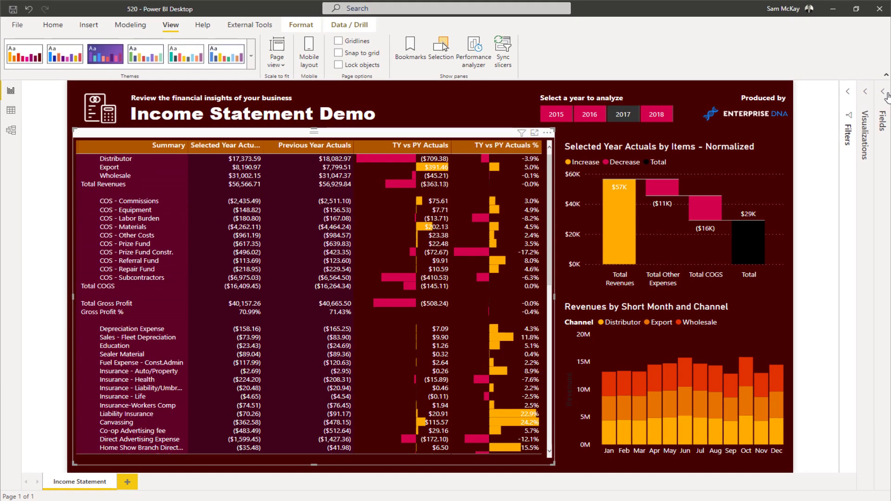
click(881, 139)
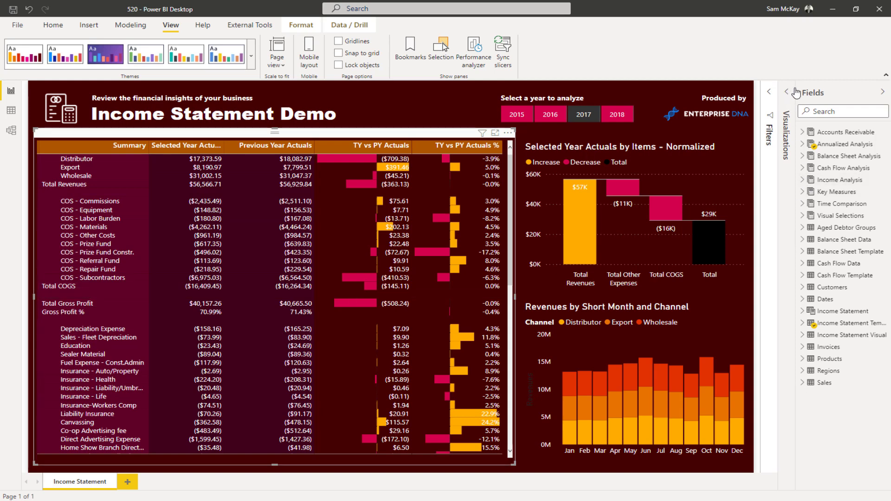
drag(795, 92, 748, 125)
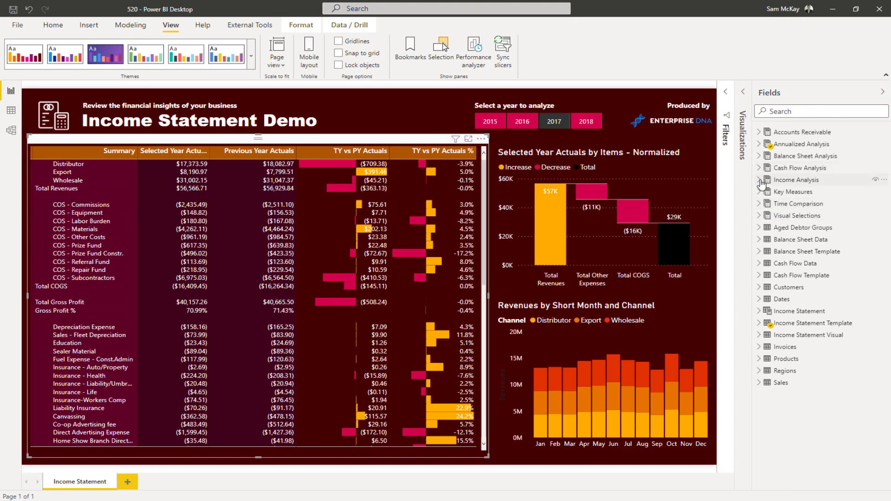
- Open the Revenues measure in the Income Analysis group and examine its CALCULATE formula and Income Statement type filter
click(759, 180)
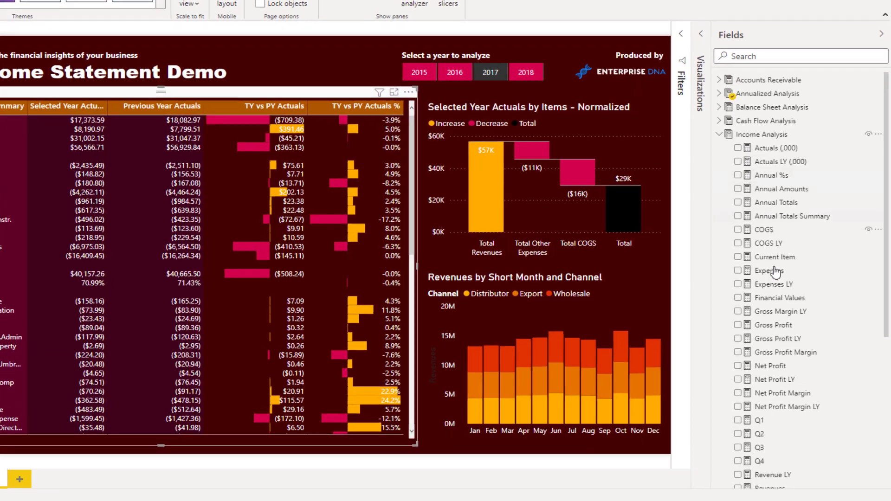
scroll(810, 339, down, 3)
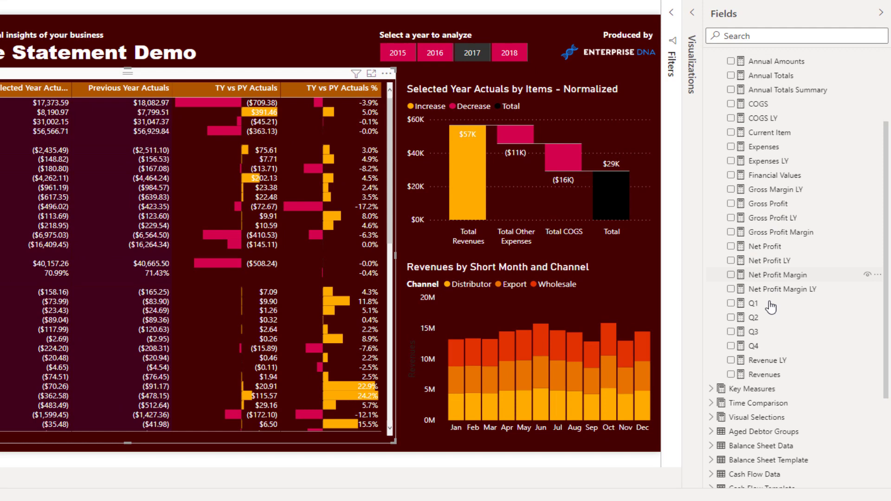
scroll(771, 310, up, 2)
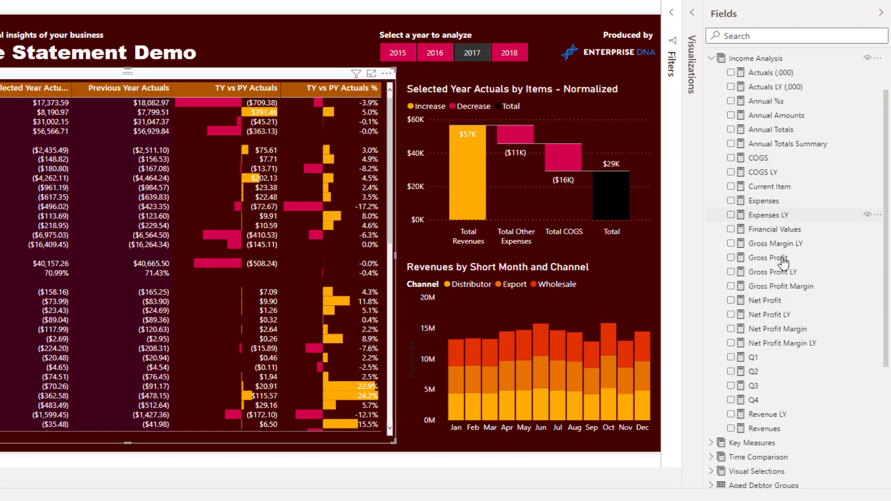
click(764, 428)
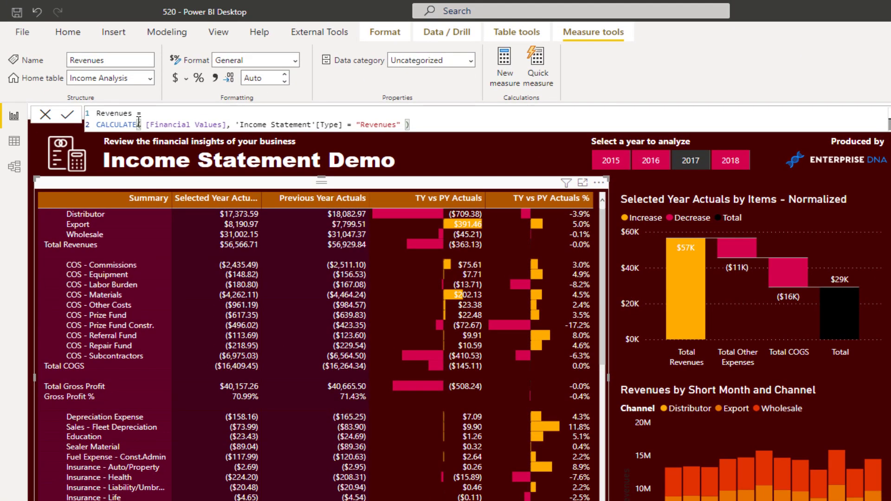
drag(119, 123, 422, 124)
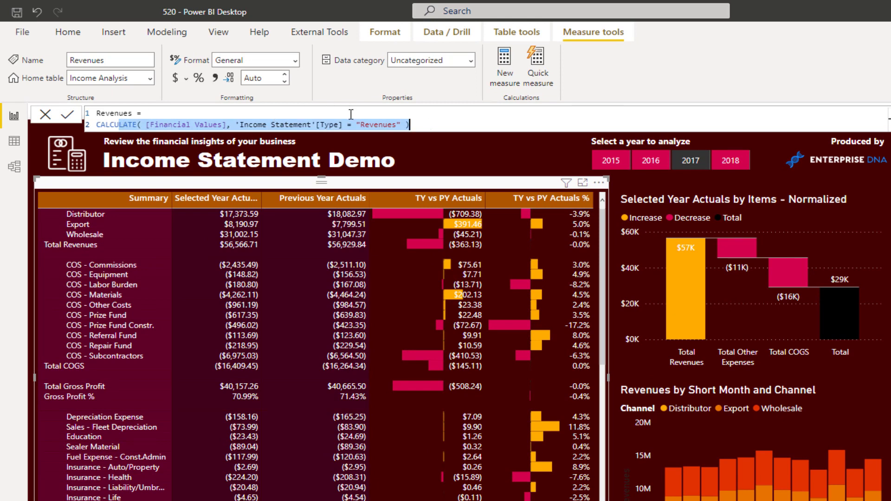
click(312, 124)
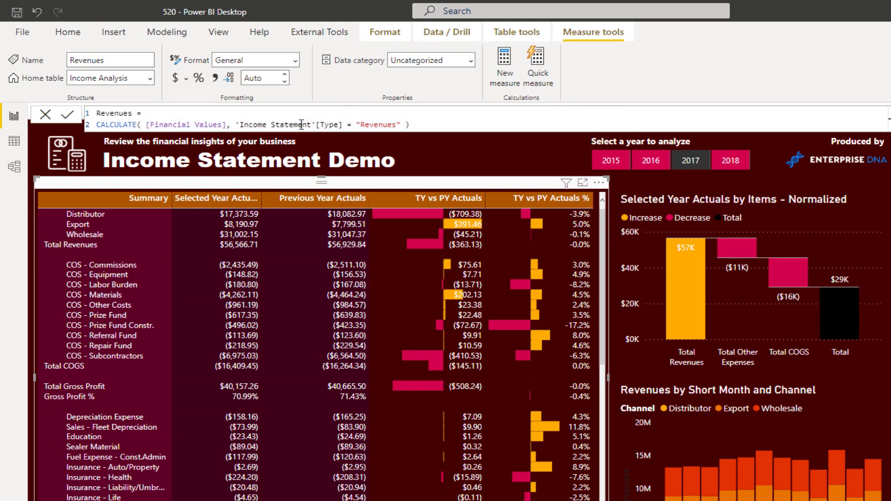
drag(410, 124, 280, 126)
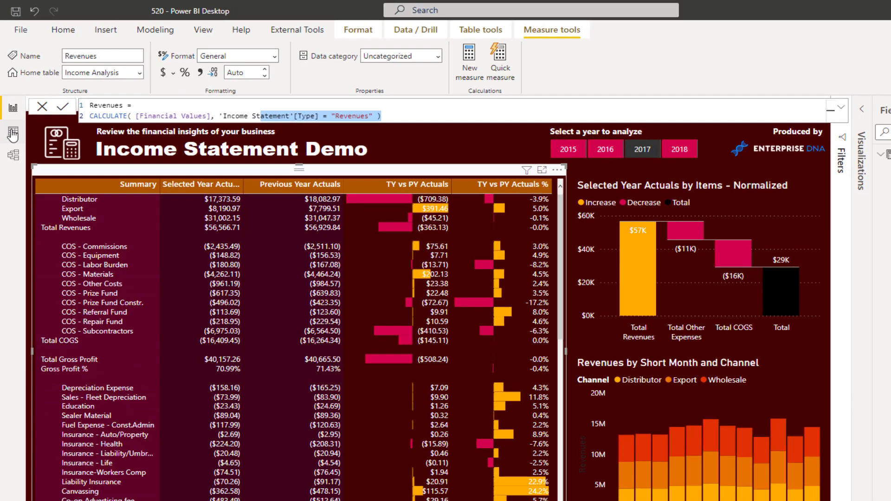
- Check the Type and Category columns in the Income Statement table's data and return to the report
click(14, 140)
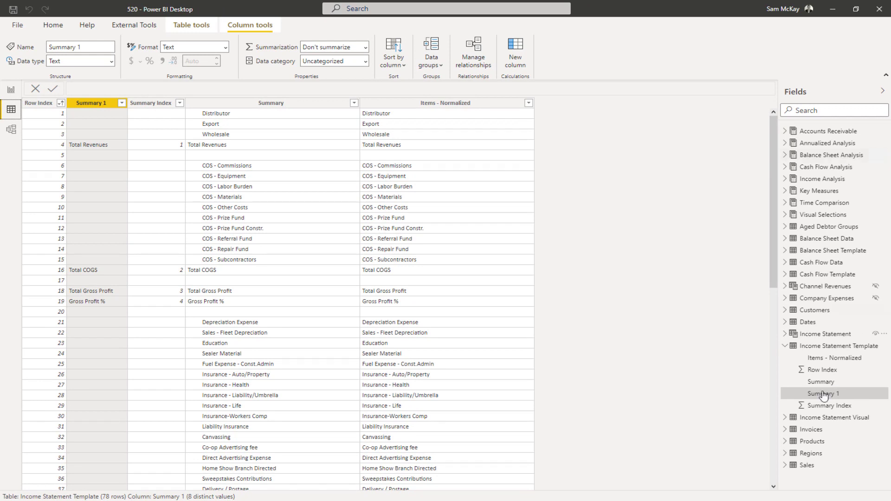
click(784, 345)
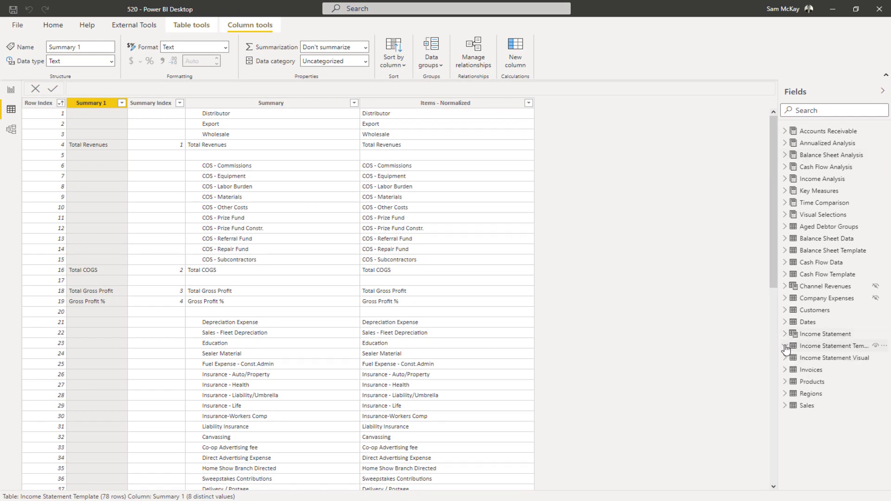
click(821, 334)
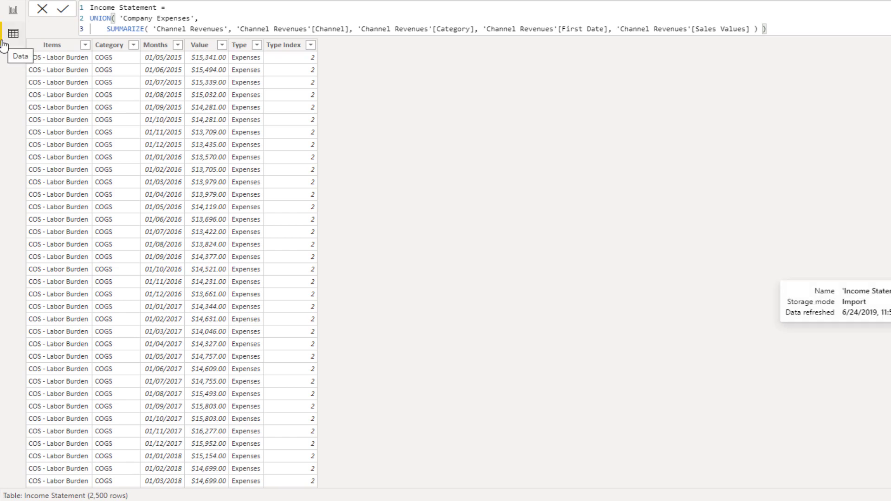
click(13, 10)
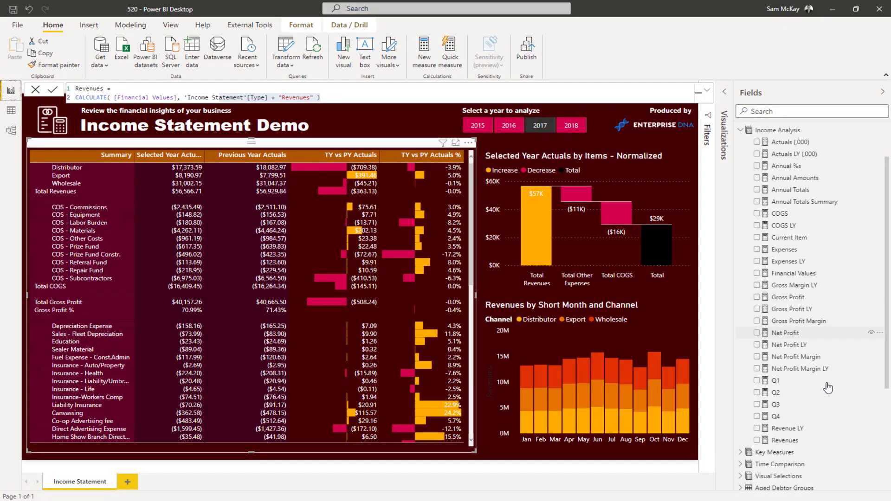
- Revisit the Revenues measure, open the COGS measure's formula, and highlight its * -1 multiplier
click(812, 440)
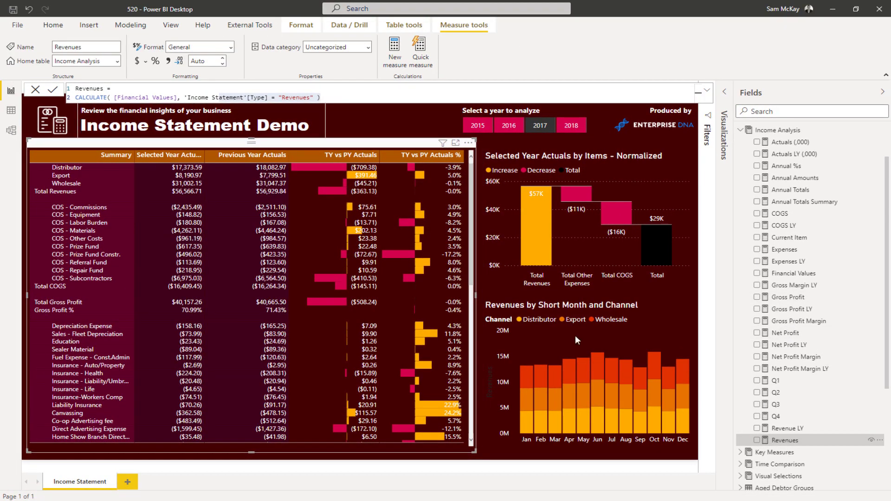
click(794, 213)
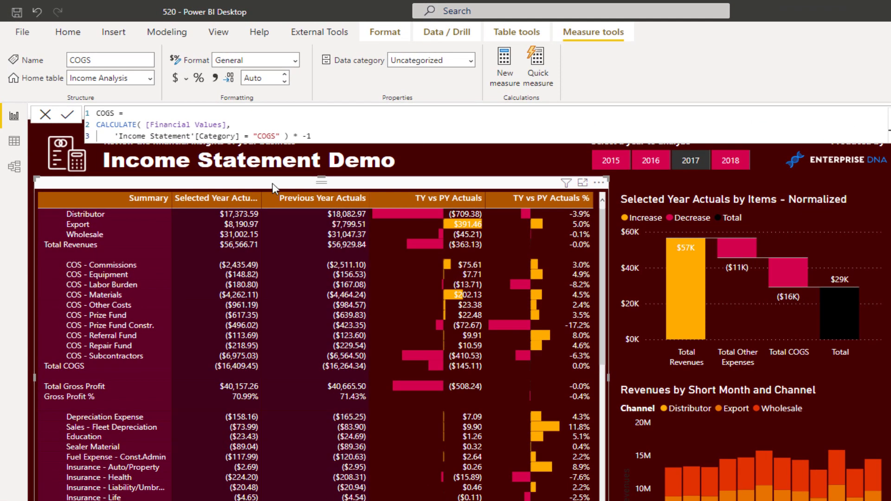
drag(325, 136, 288, 136)
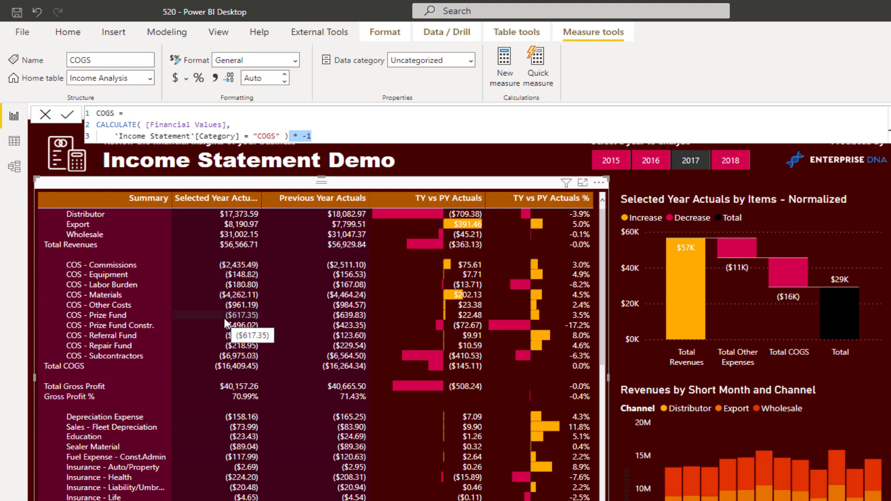
- Examine the Gross Profit measure's Revenue - COGS result against the income statement table, and open the Gross Profit Margin measure's formula
scroll(224, 318, down, 2)
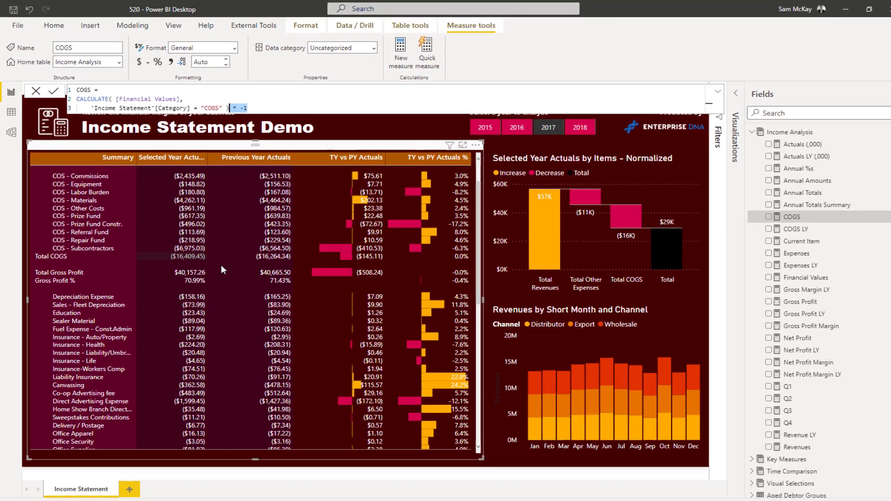
scroll(221, 265, down, 1)
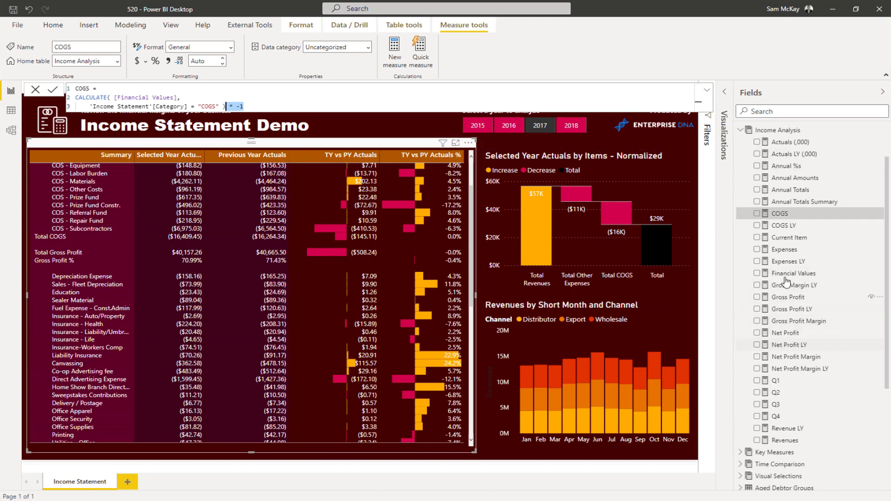
click(788, 296)
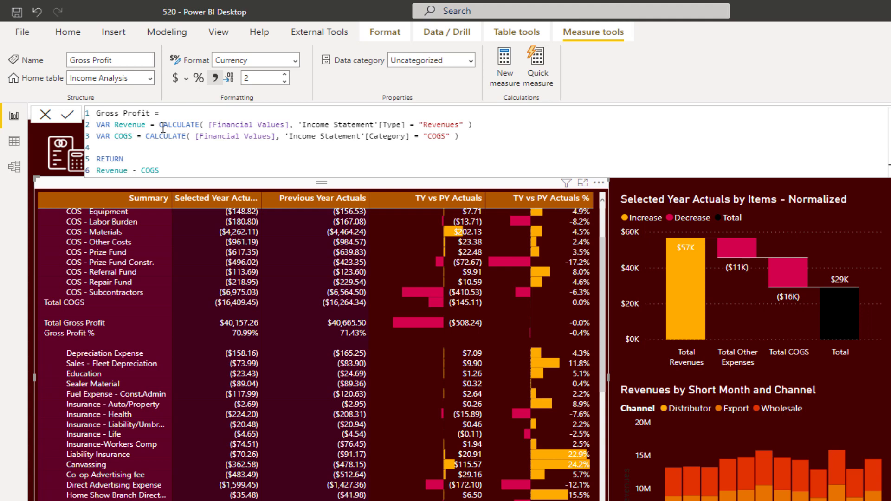
drag(102, 170, 201, 173)
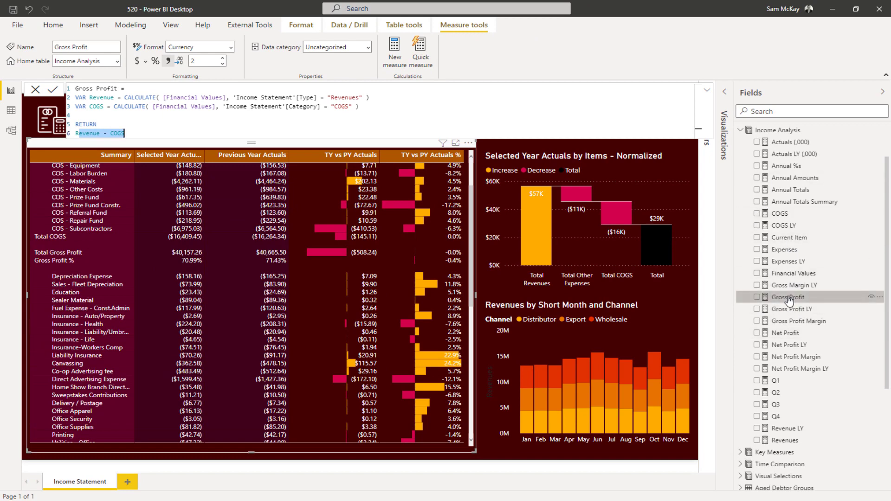
click(800, 328)
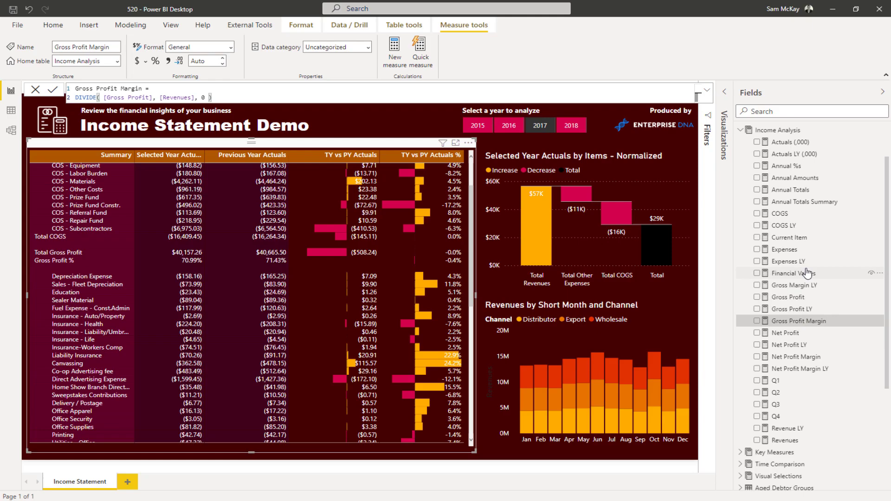
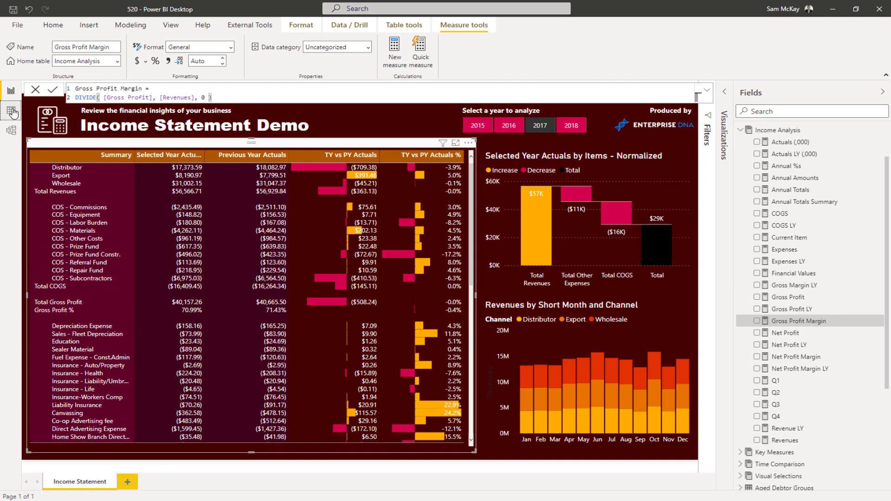
- Inspect the Items column in the Income Statement table's data and return to the report
click(11, 112)
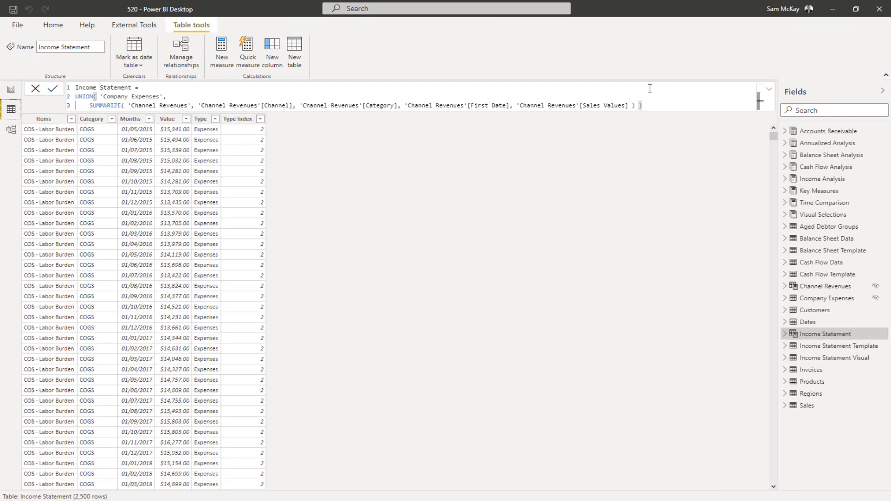
scroll(215, 249, down, 15)
scroll(211, 248, down, 10)
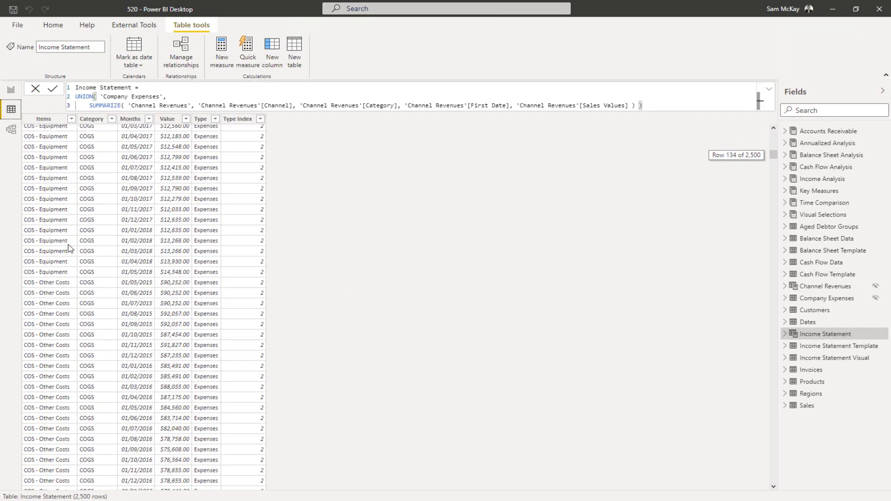
click(54, 123)
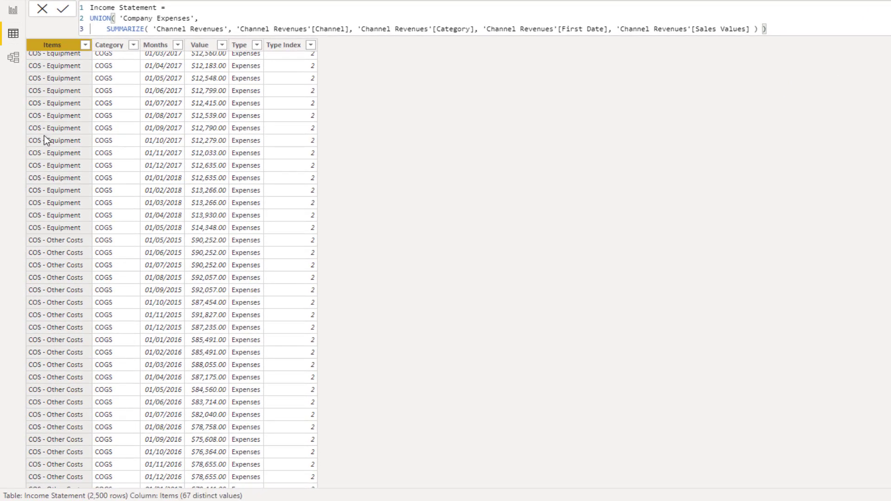
scroll(44, 141, down, 15)
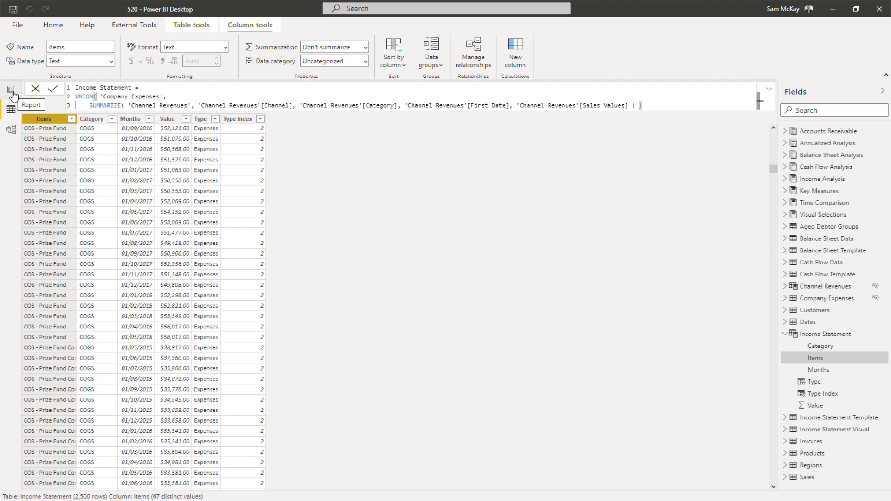
click(13, 95)
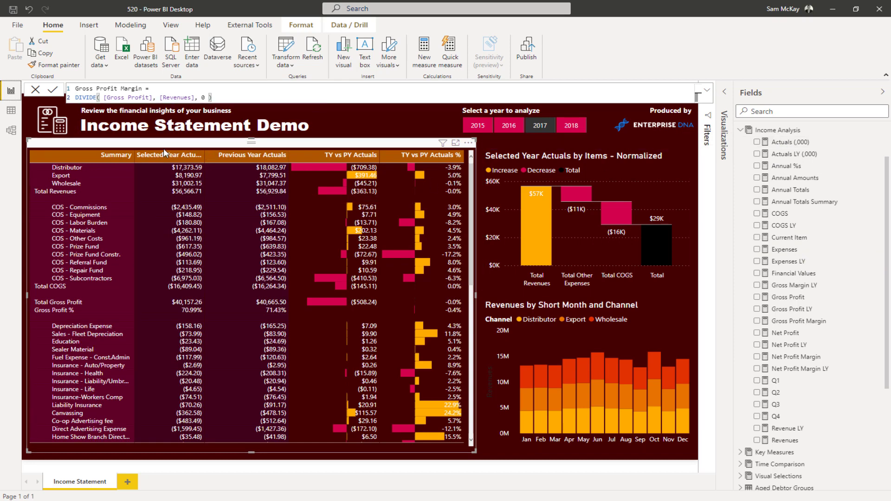
- Look through the Actuals (,000) and Annual Totals formulas and open the Annual Amounts measure
click(798, 144)
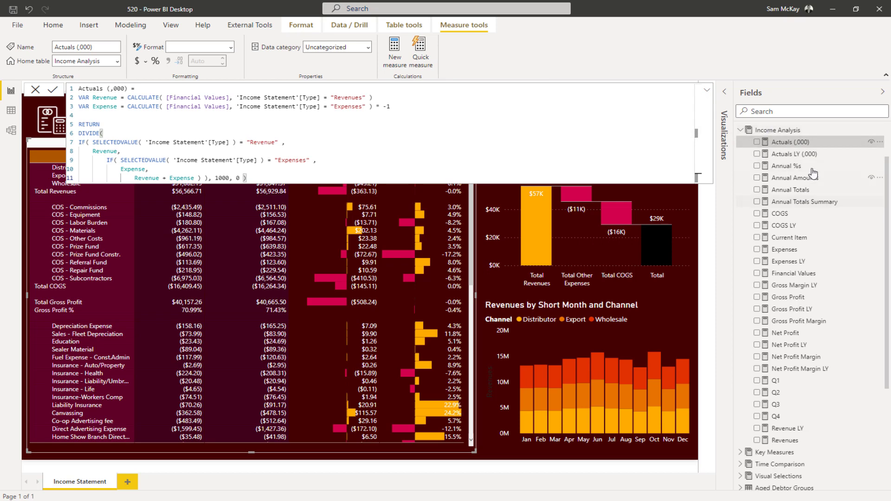
click(807, 191)
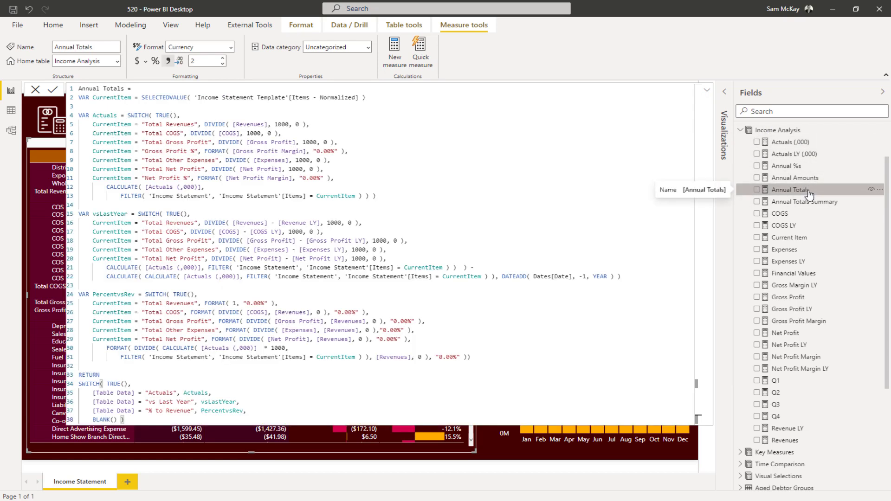
click(810, 179)
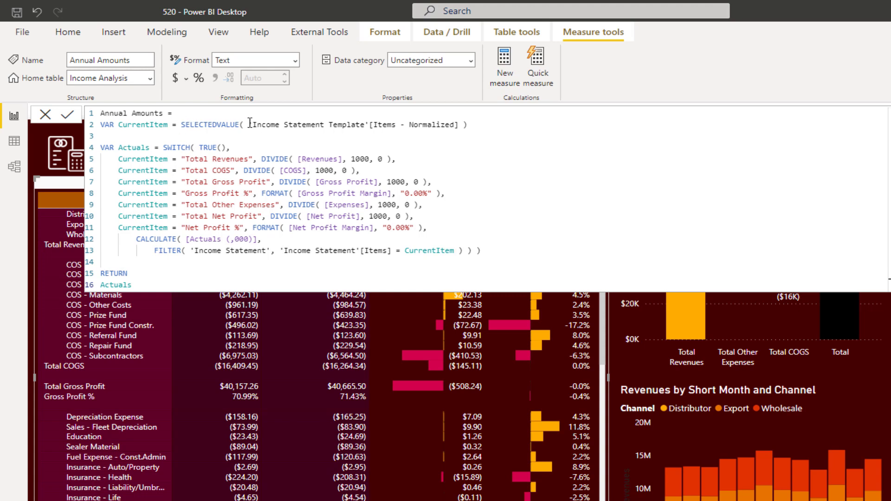
- Highlight the CurrentItem variable in Annual Amounts and its 'Income Statement Template'[Items - Normalized] reference
drag(467, 124, 96, 127)
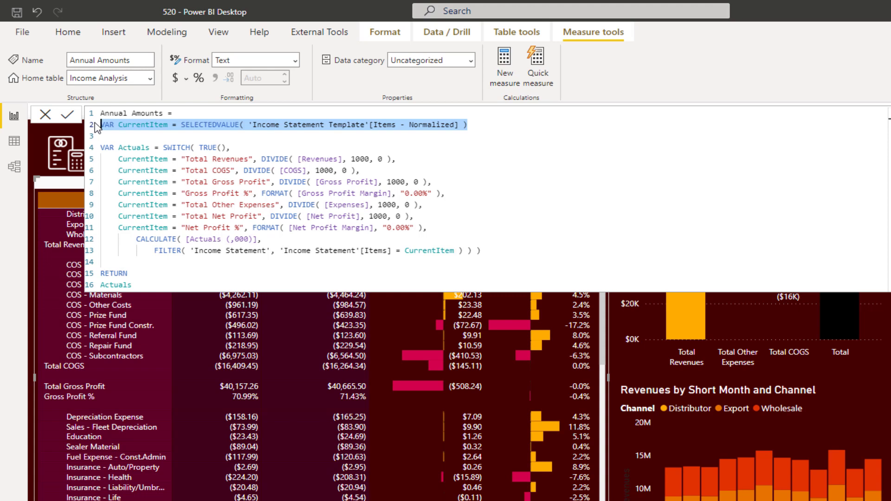
click(128, 125)
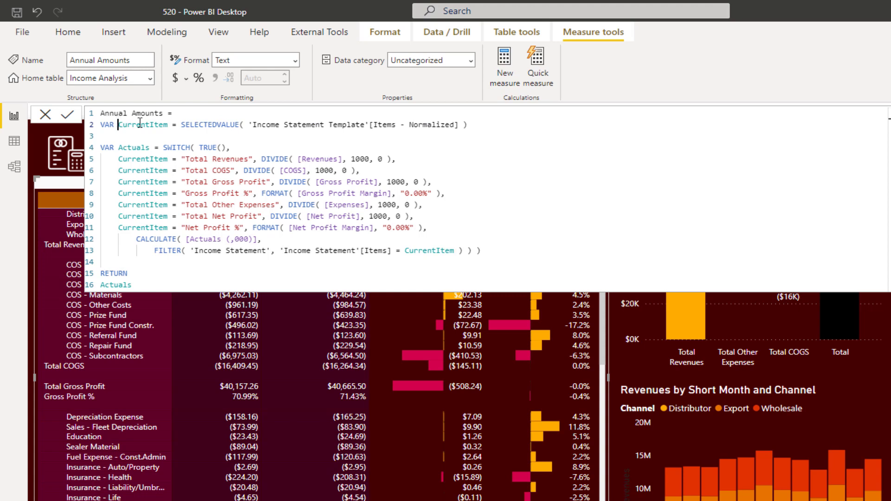
drag(119, 125, 181, 125)
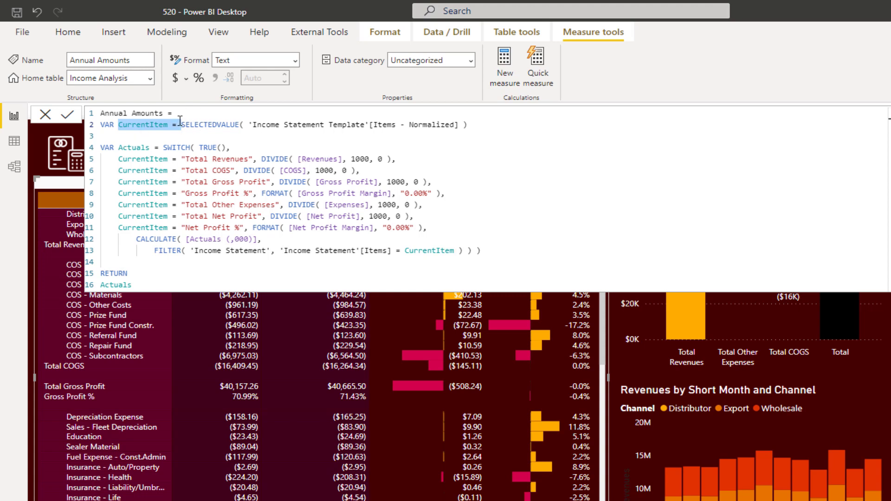
click(180, 124)
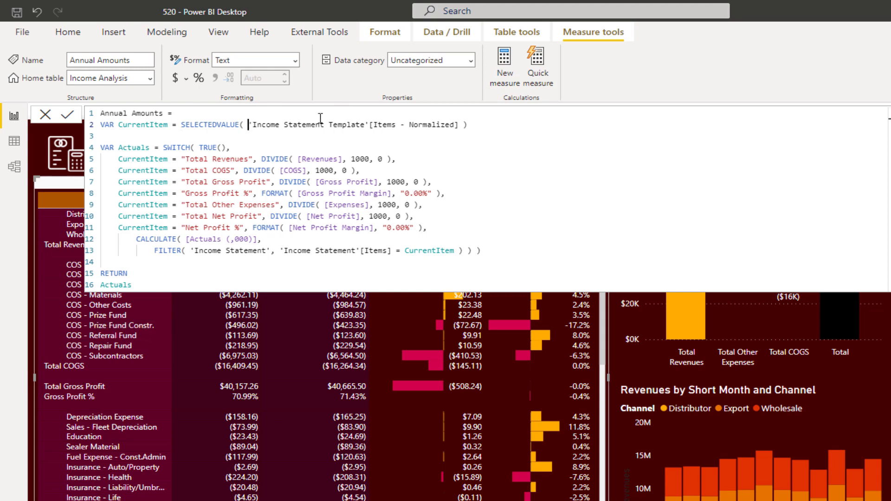
drag(249, 124, 461, 124)
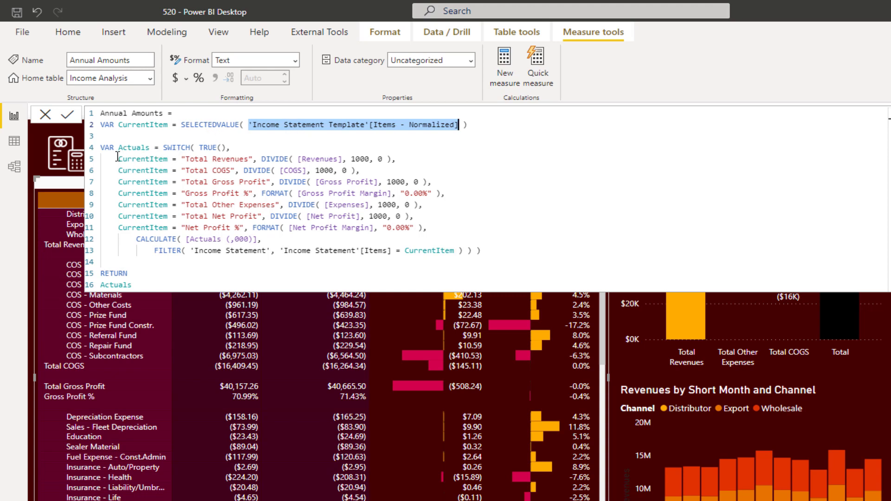
- Examine the SWITCH( TRUE() ) logic in Annual Amounts, highlighting the Total Gross Profit item and the final CALCULATE and FILTER expression
drag(163, 147, 265, 149)
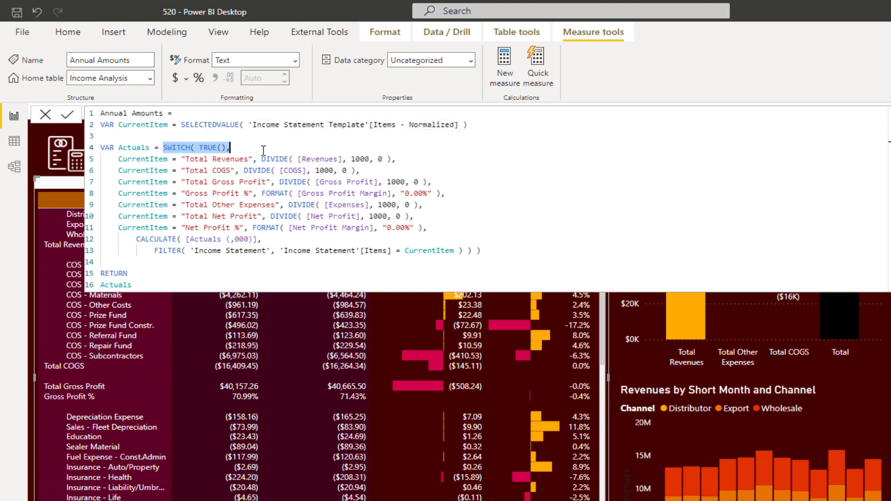
click(127, 161)
click(220, 159)
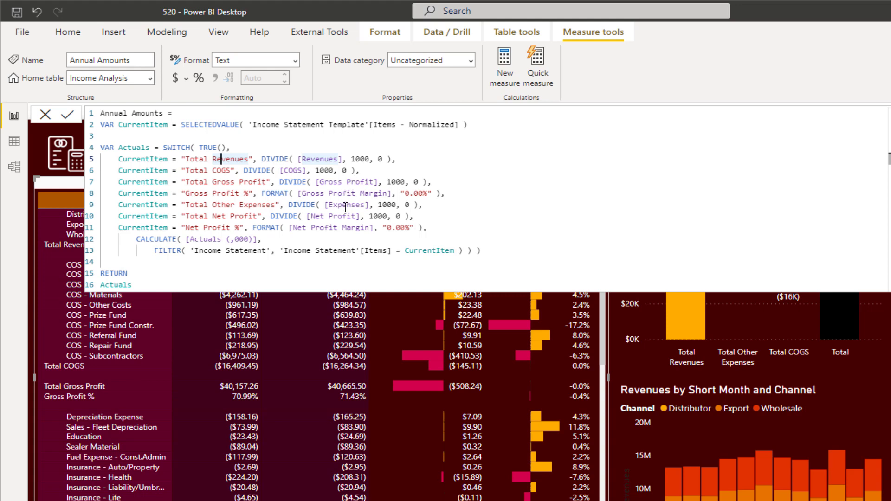
drag(186, 182, 271, 182)
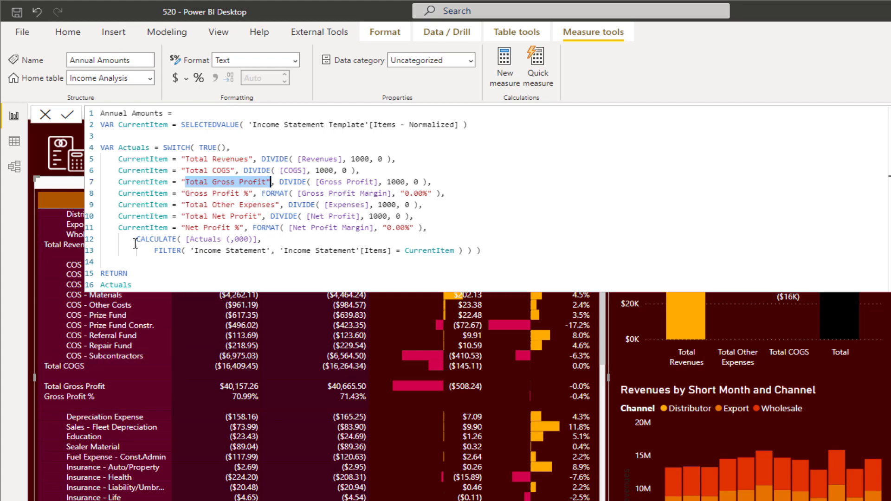
drag(136, 239, 541, 257)
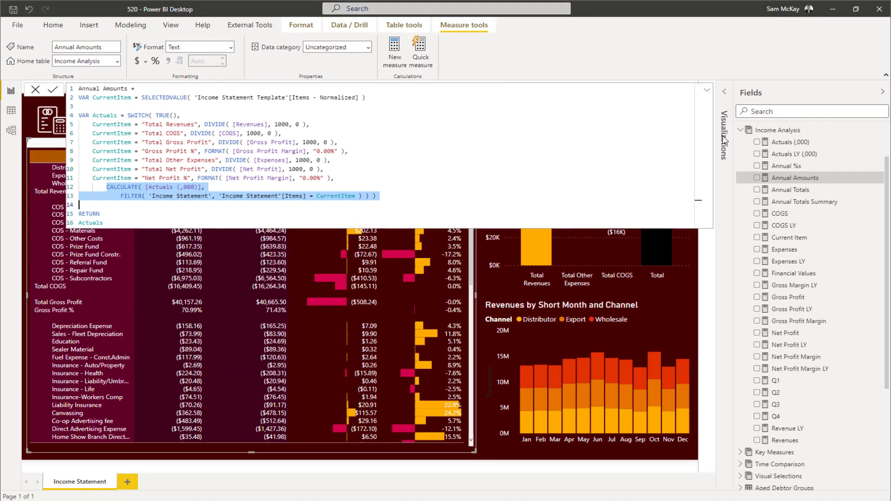
- Check the Actuals (,000) formula, then relate the CALCULATE fallback in Annual Amounts to the individual expense rows of the report table
click(785, 144)
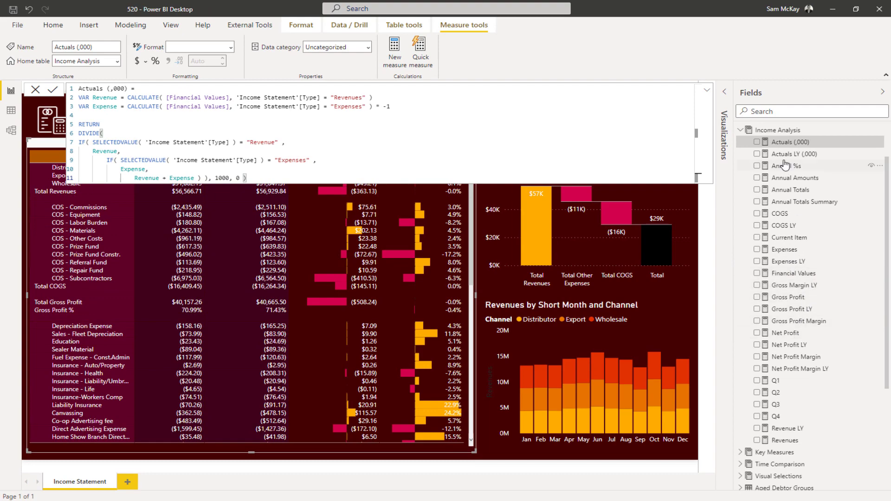
click(794, 180)
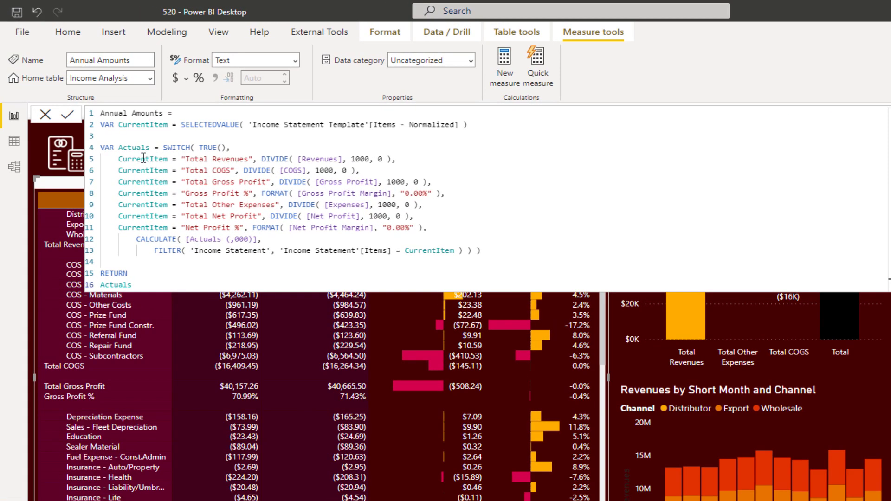
drag(144, 157, 163, 239)
drag(247, 242, 475, 251)
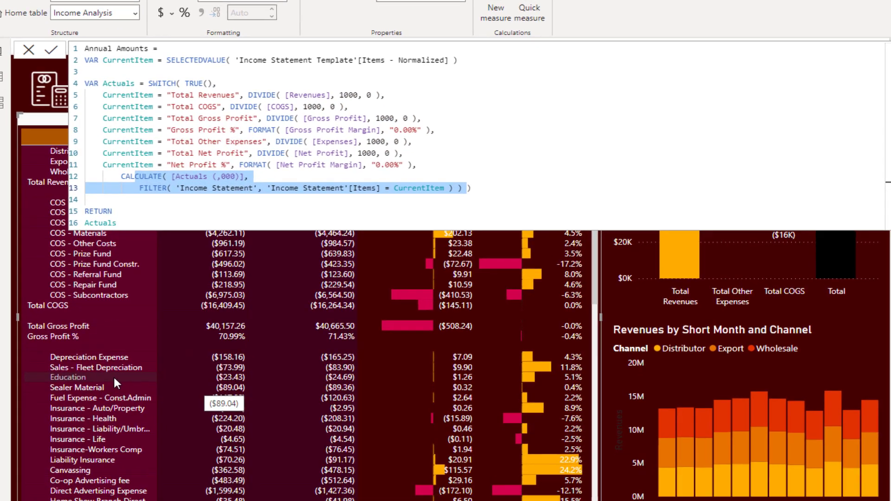
scroll(114, 377, down, 10)
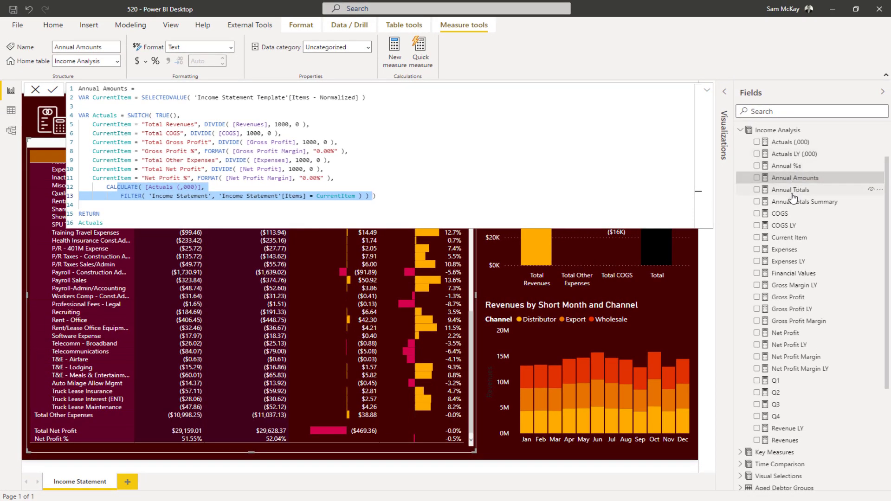
- Review the Actuals variable in the Annual Totals measure, close the formula, and return to the first rows of the report table
click(799, 194)
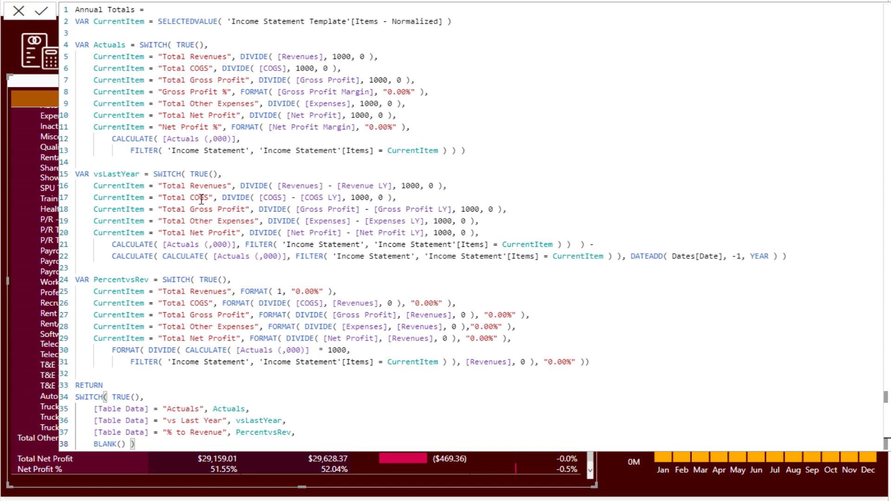
drag(132, 45, 268, 129)
click(273, 151)
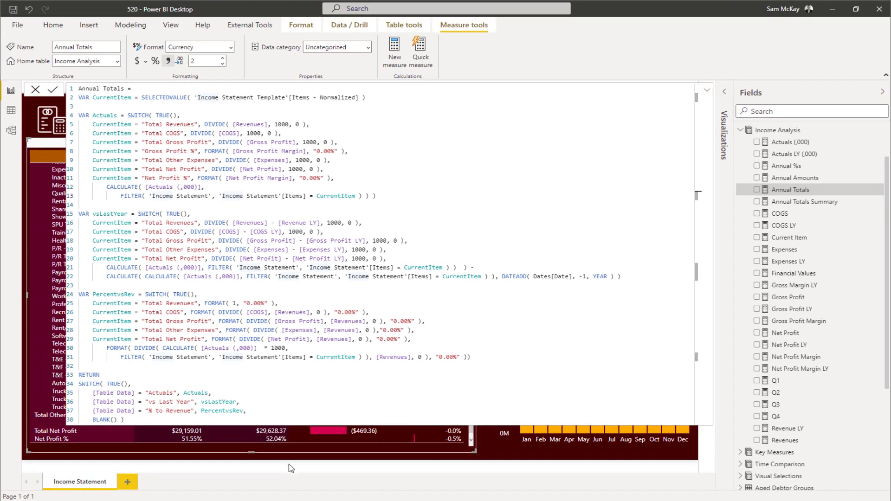
click(296, 462)
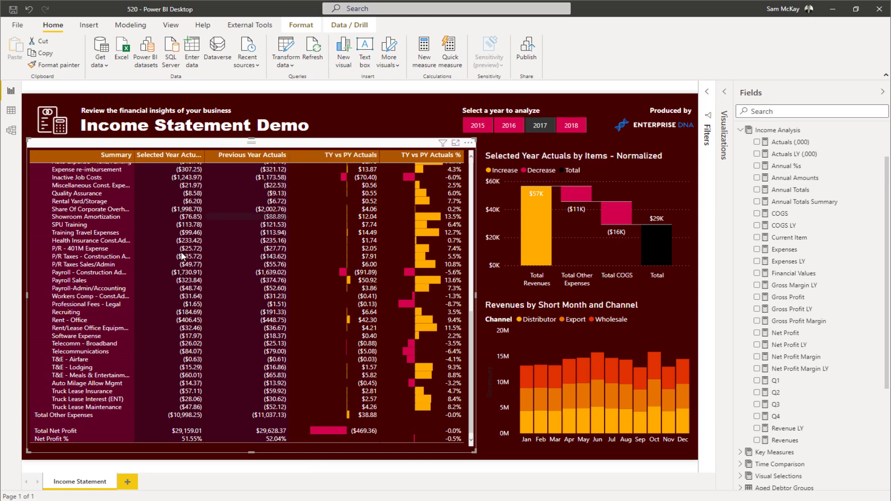
scroll(149, 275, up, 15)
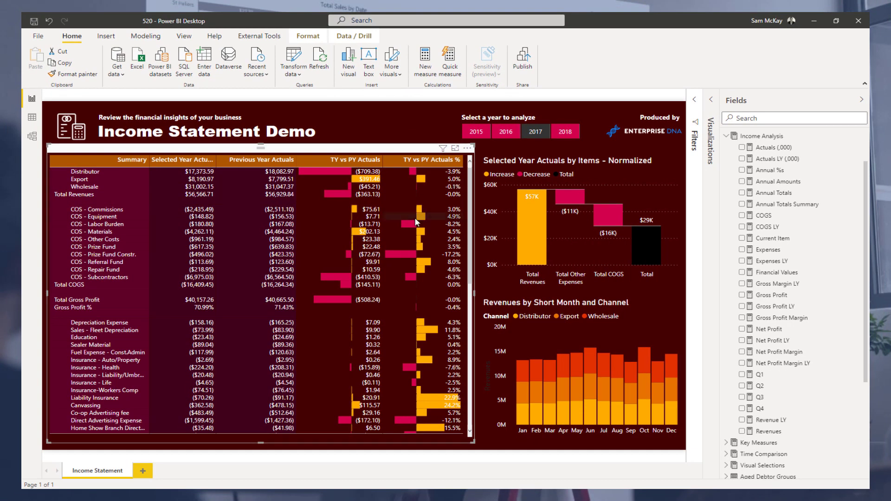
- Switch to Chrome and browse the Financial Reporting w/ Power BI course page from its outline down to the course curriculum
mouse_move(194, 480)
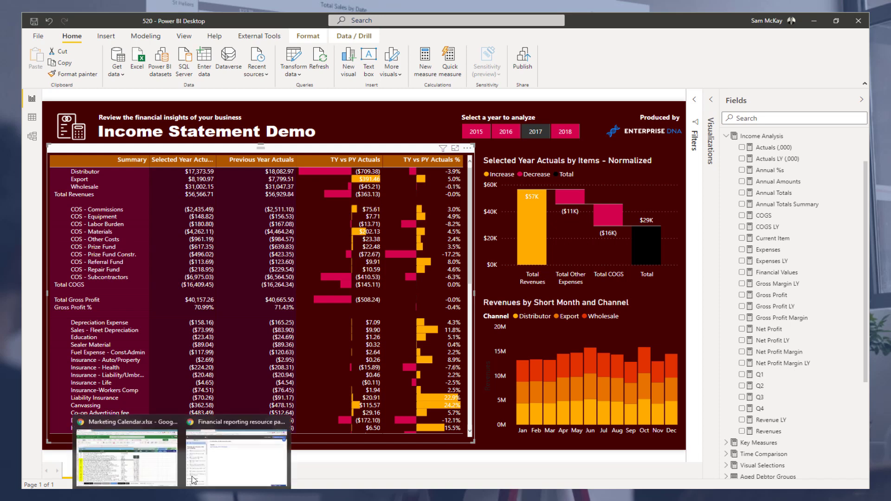
click(232, 466)
click(33, 80)
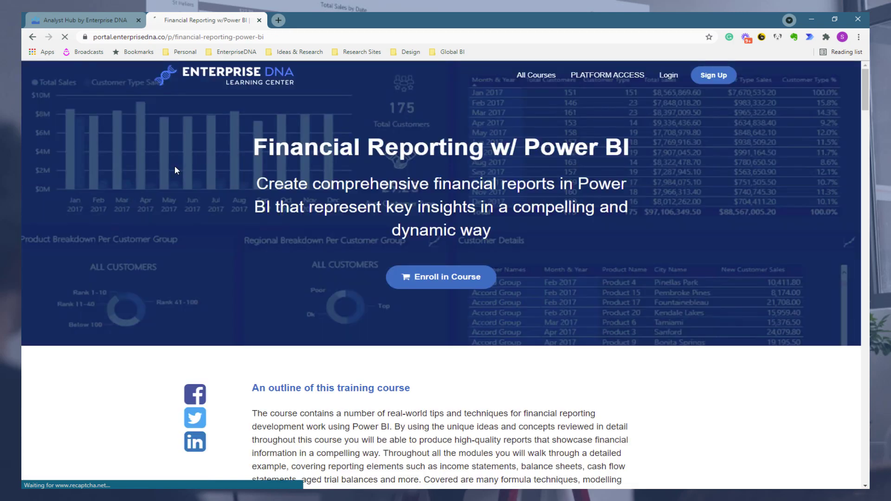
scroll(175, 166, down, 10)
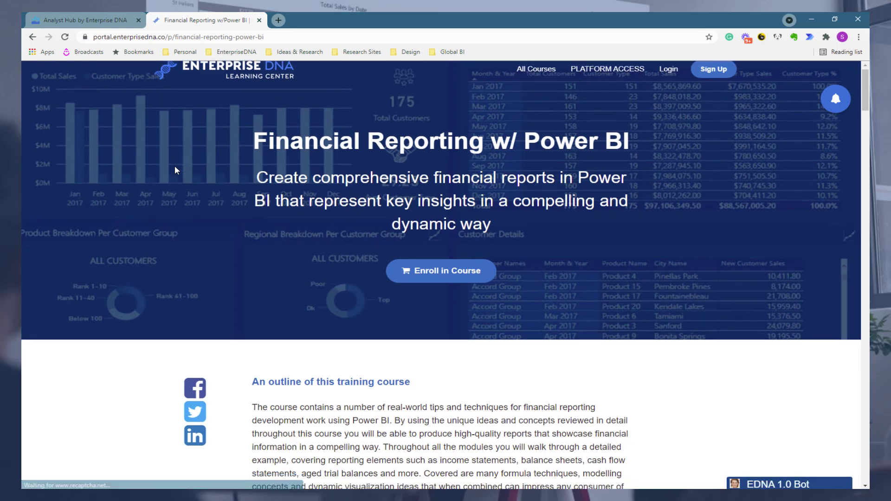
scroll(176, 170, down, 4)
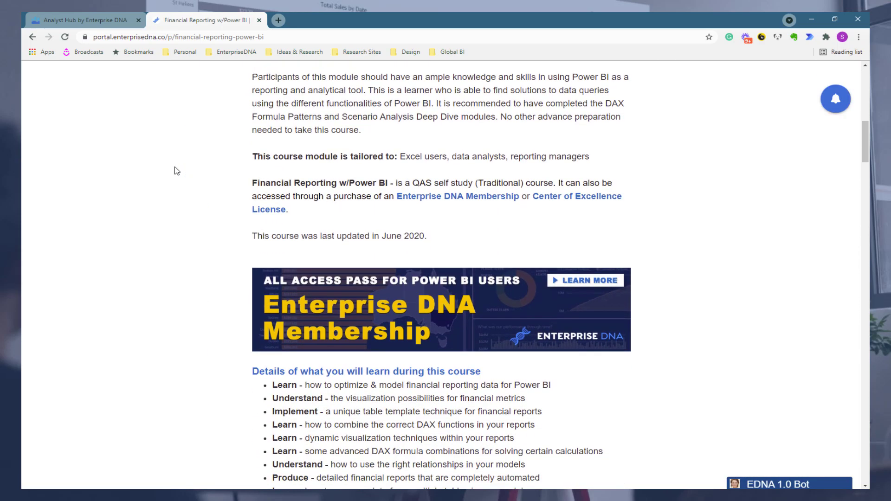
scroll(176, 170, down, 7)
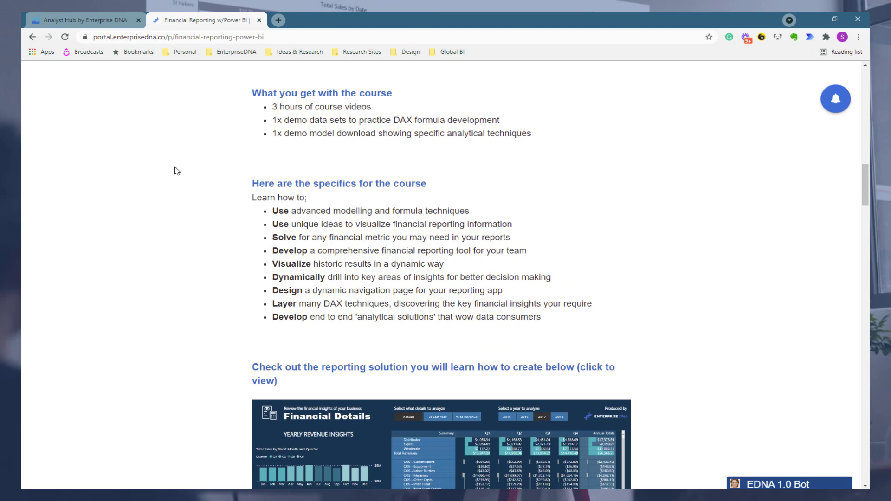
scroll(176, 171, down, 6)
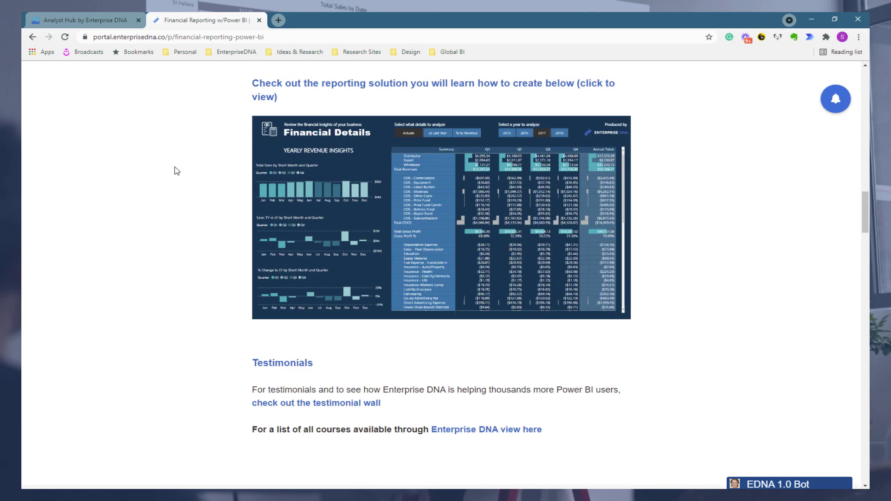
scroll(176, 171, down, 15)
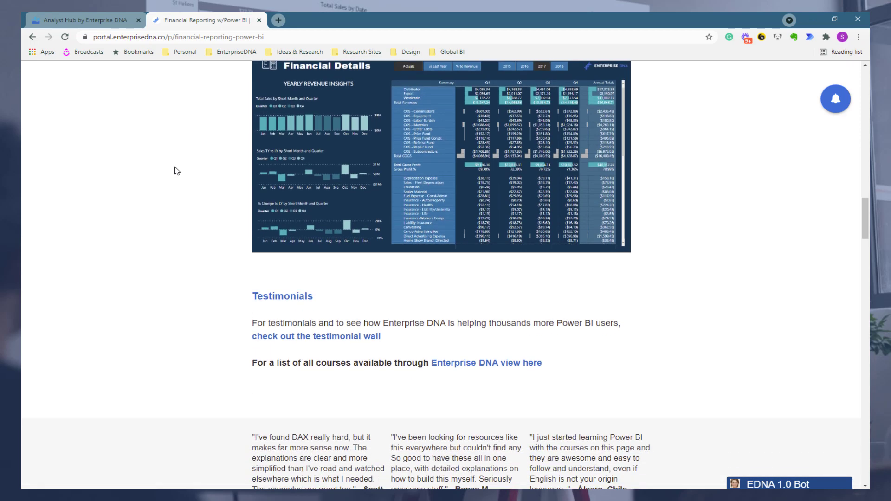
scroll(177, 171, down, 4)
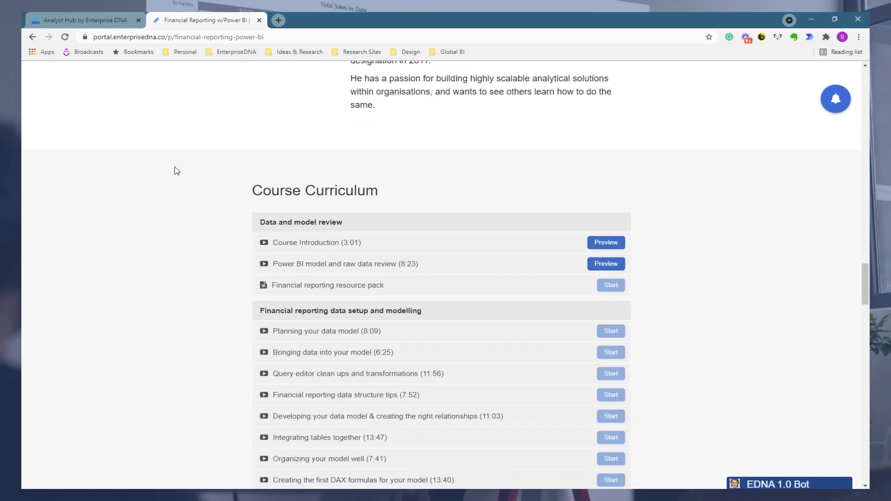